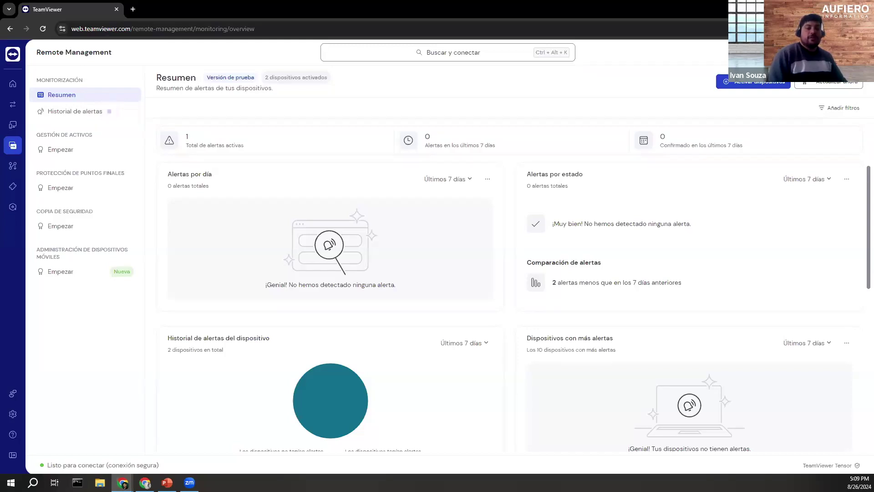
{"action": "key", "text": "alt+Tab"}
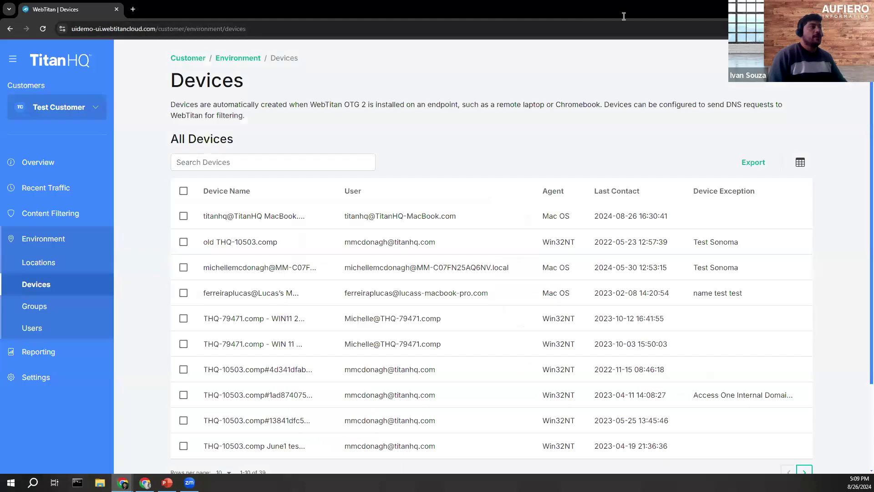
{"action": "key", "text": "alt+Tab"}
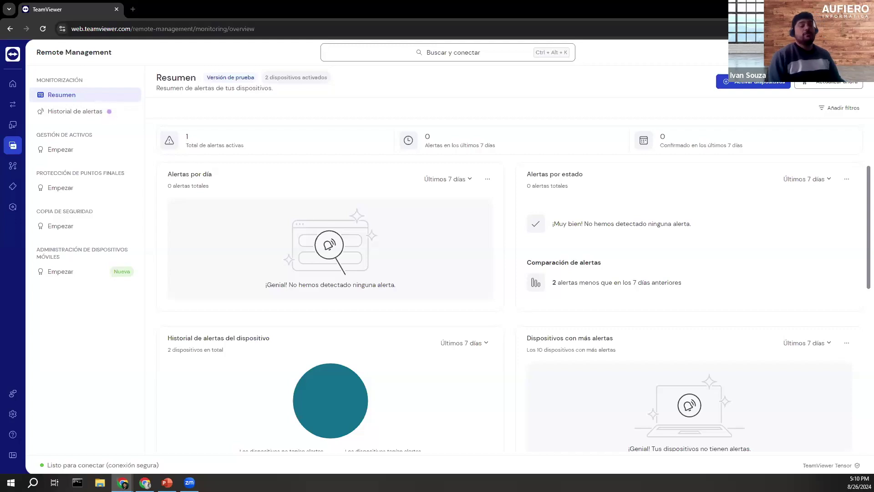
Step: View the home page and the remote support page, including the form for creating a session, and cancel it without creating one
{"action": "left_click", "coordinate": [12, 84]}
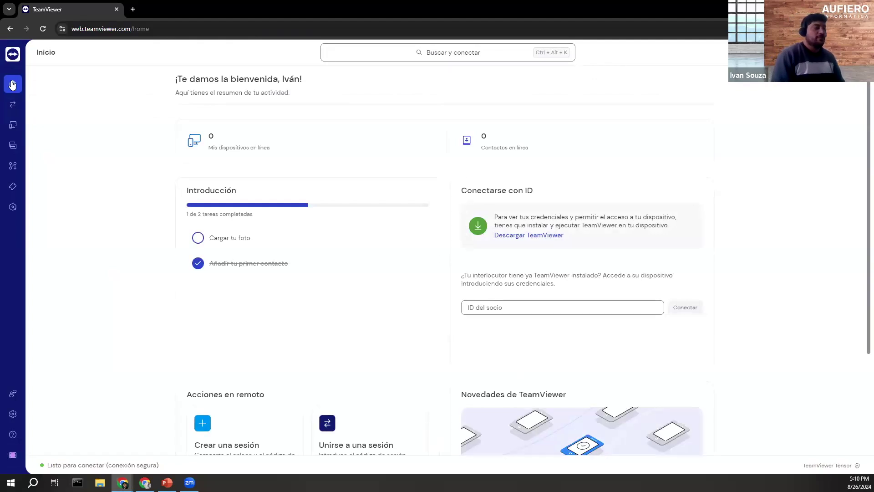
{"action": "left_click", "coordinate": [13, 104]}
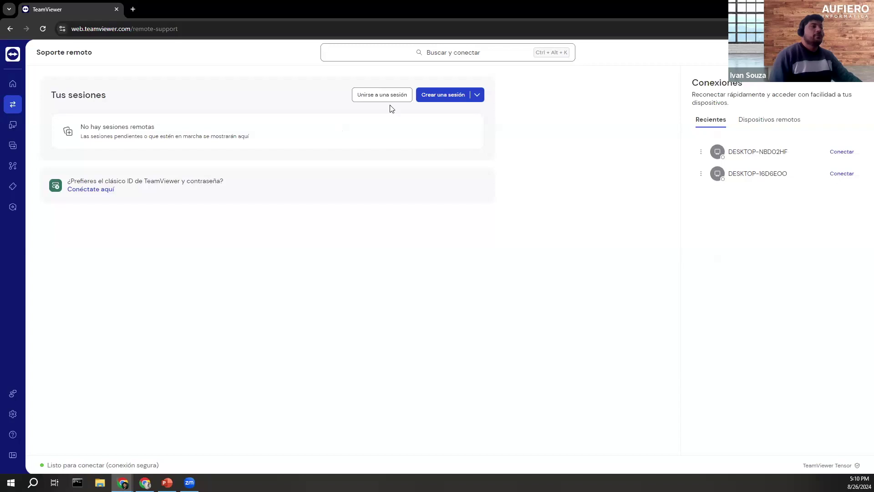
{"action": "left_click", "coordinate": [448, 95]}
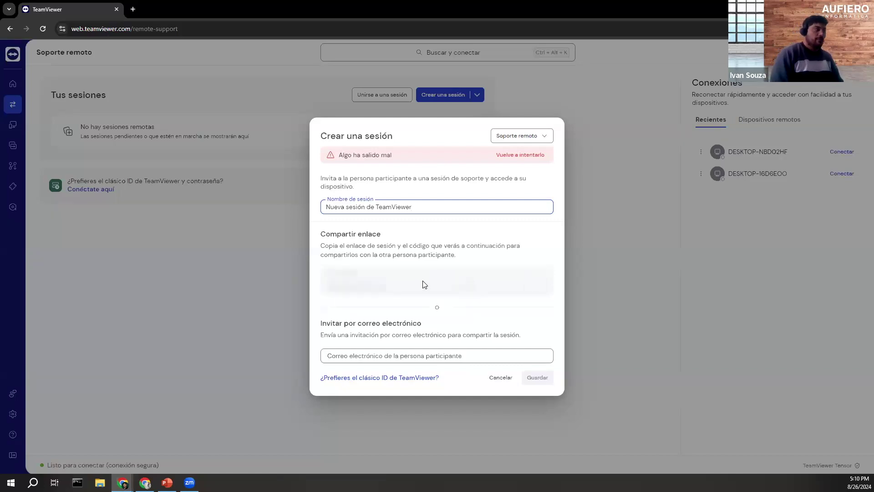
{"action": "left_click", "coordinate": [502, 377]}
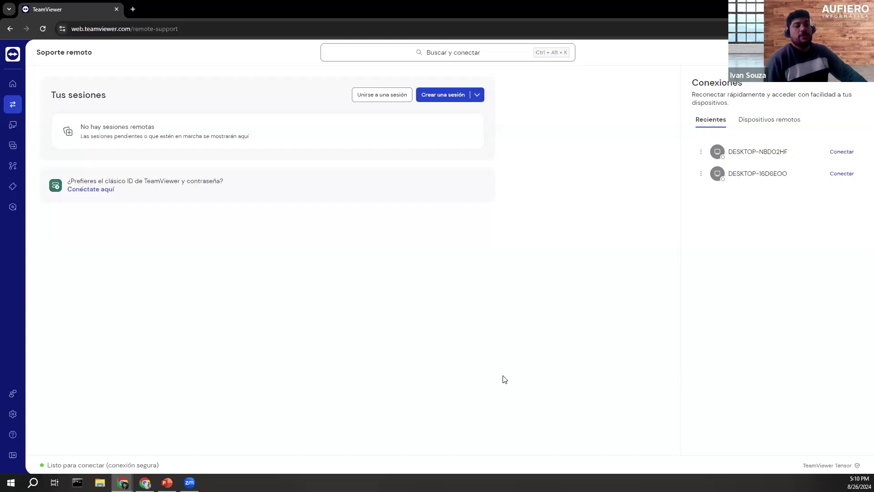
Step: Display the devices that belong to the Soporte group
{"action": "left_click", "coordinate": [8, 126]}
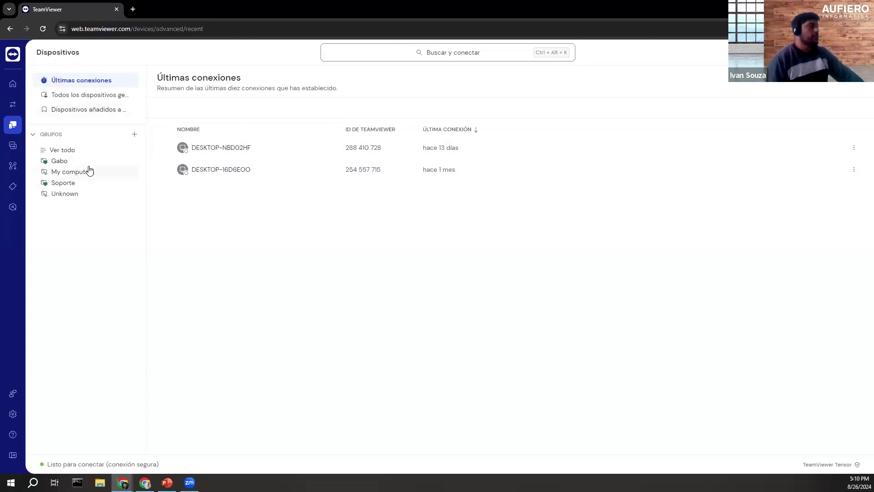
{"action": "left_click", "coordinate": [88, 183]}
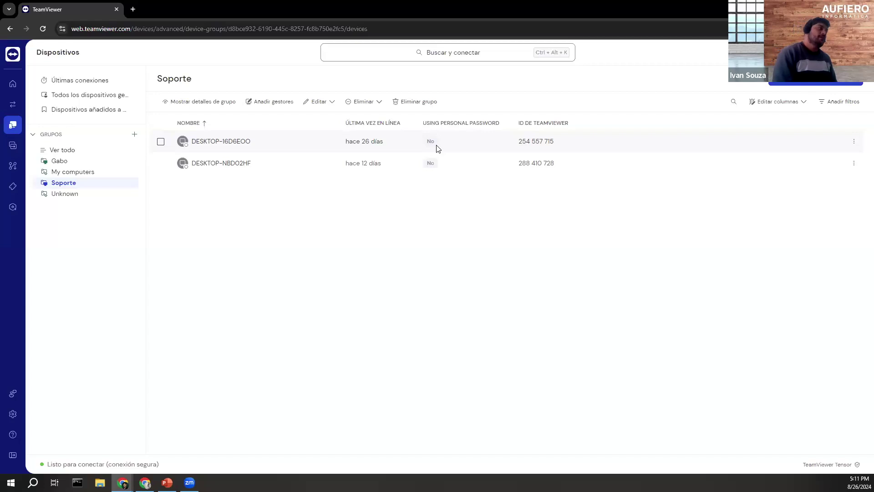
Step: Display the list of device management policies in the administrator settings
{"action": "left_click", "coordinate": [13, 415]}
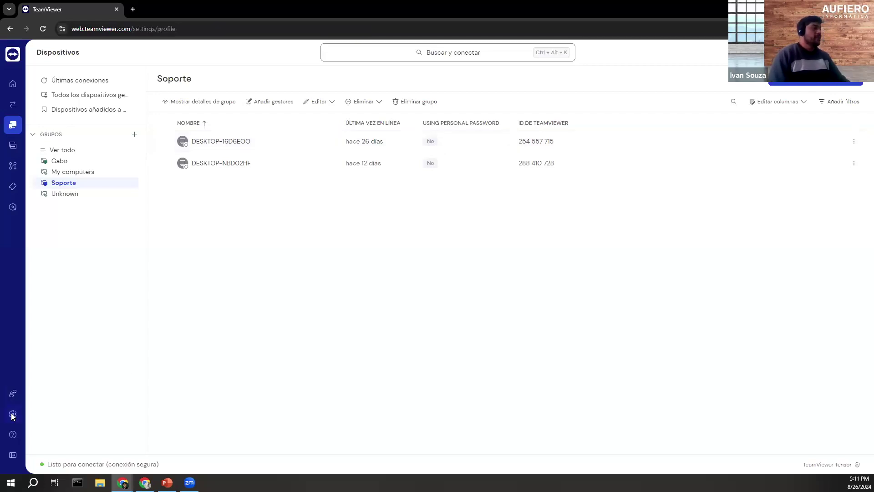
{"action": "left_click", "coordinate": [11, 206]}
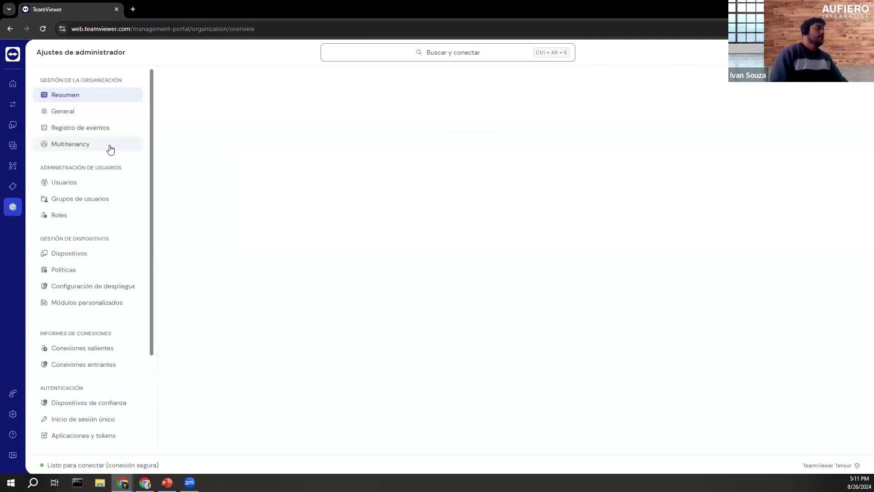
{"action": "left_click", "coordinate": [118, 269]}
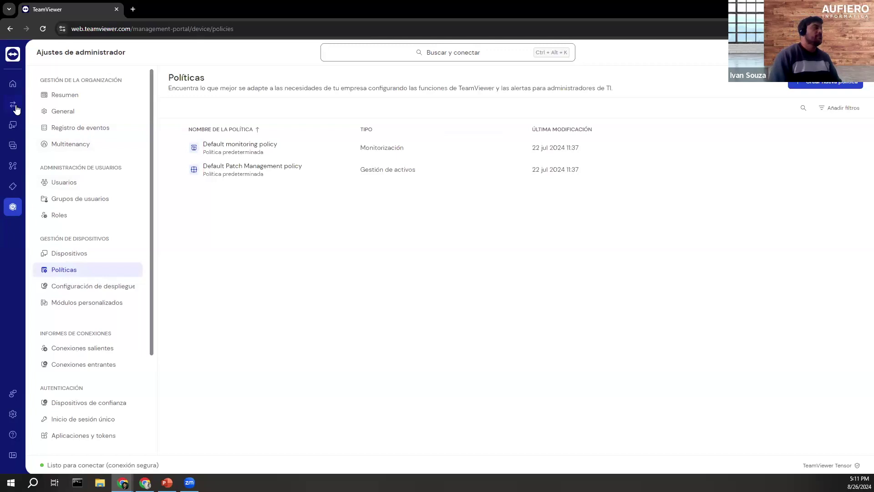
Step: View the connection details of DESKTOP-NBD02HF among the recent connections, close them and deselect the device
{"action": "left_click", "coordinate": [13, 125]}
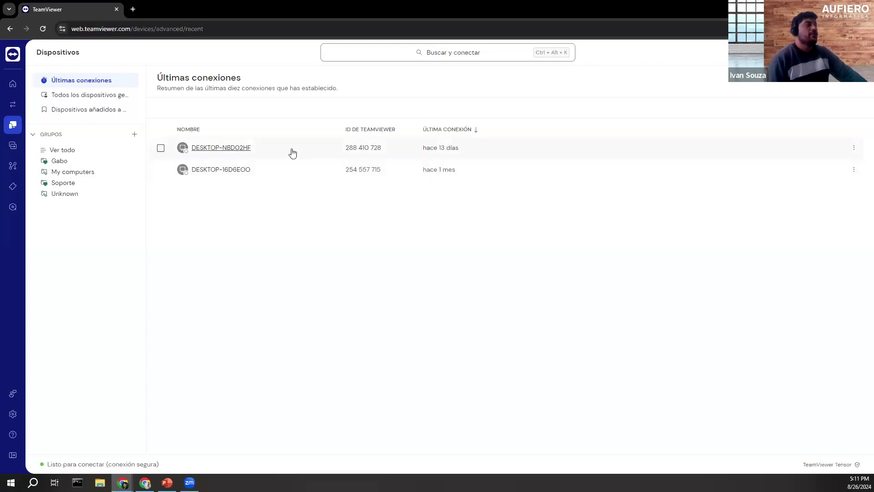
{"action": "left_click", "coordinate": [484, 156]}
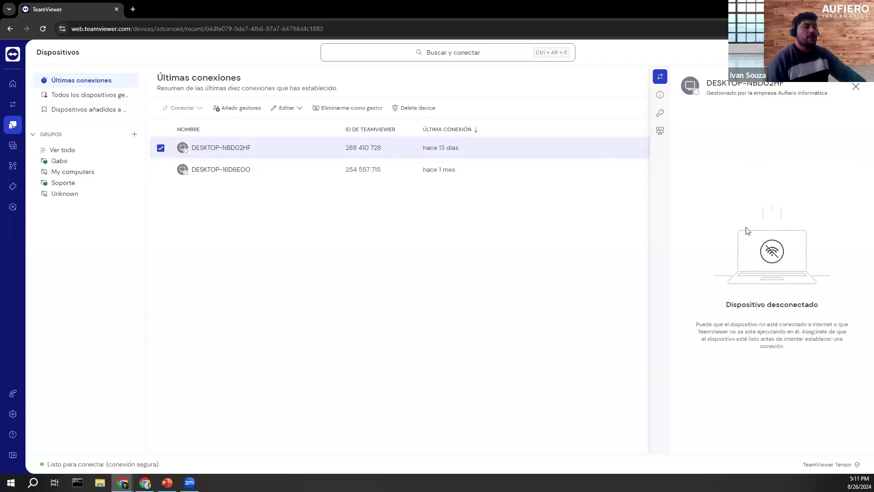
{"action": "left_click", "coordinate": [857, 89]}
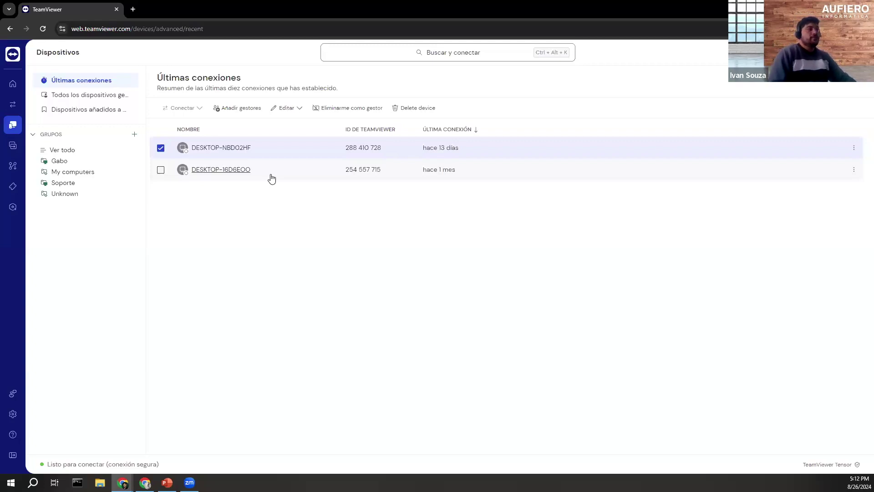
{"action": "left_click", "coordinate": [161, 148]}
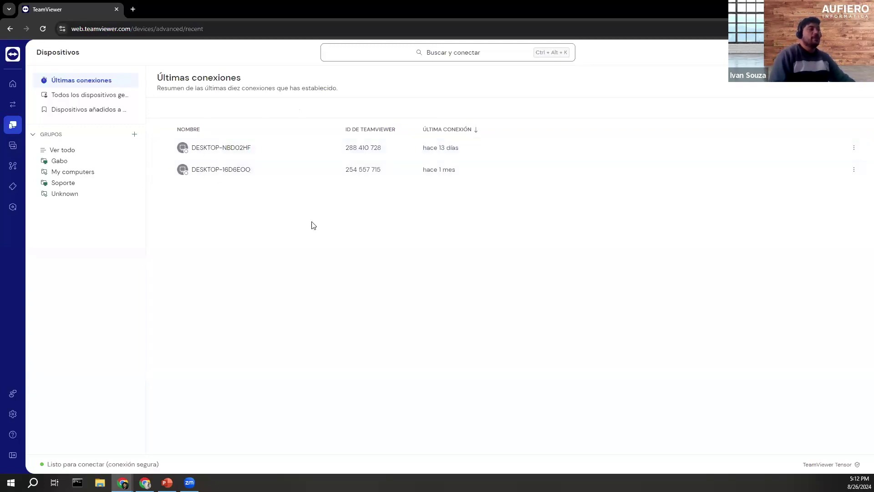
Step: Examine which users can be added as managers of the Soporte group, and leave without adding any
{"action": "left_click", "coordinate": [72, 163]}
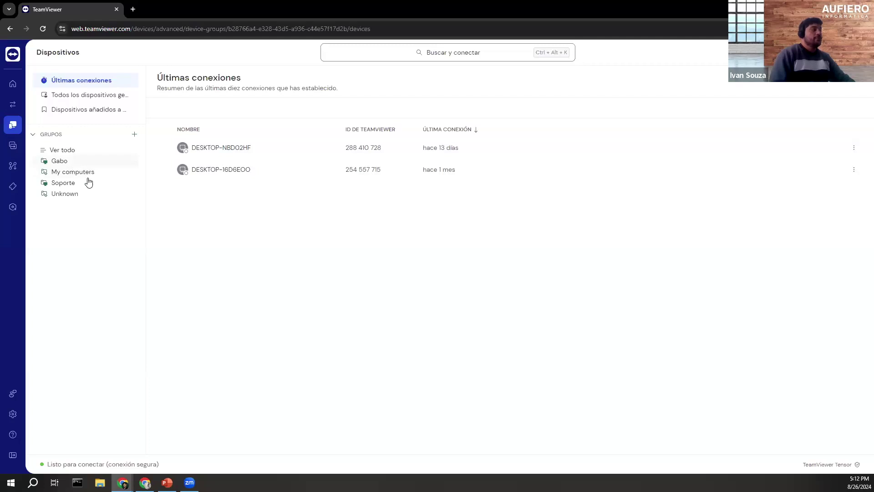
{"action": "left_click", "coordinate": [87, 183]}
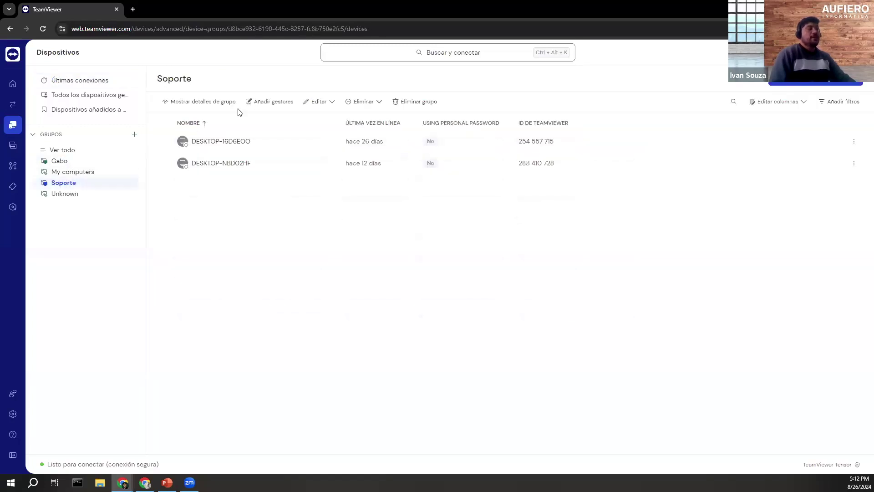
{"action": "left_click", "coordinate": [269, 102]}
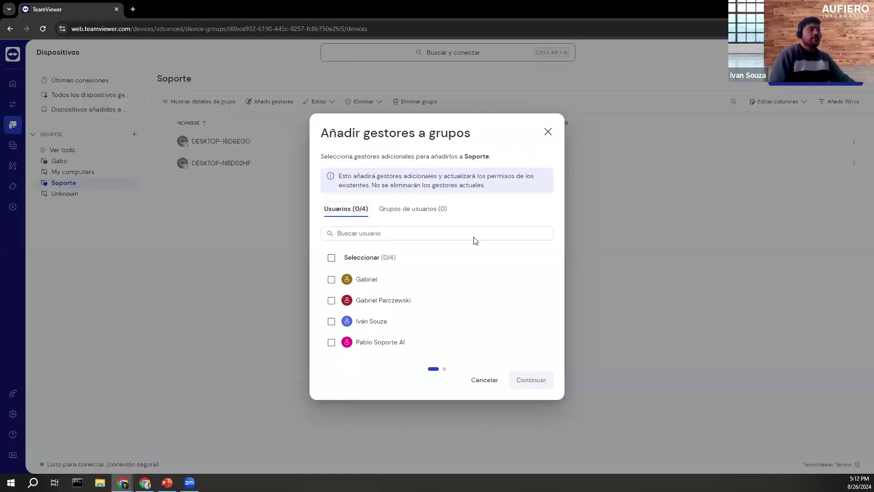
{"action": "left_click", "coordinate": [550, 132]}
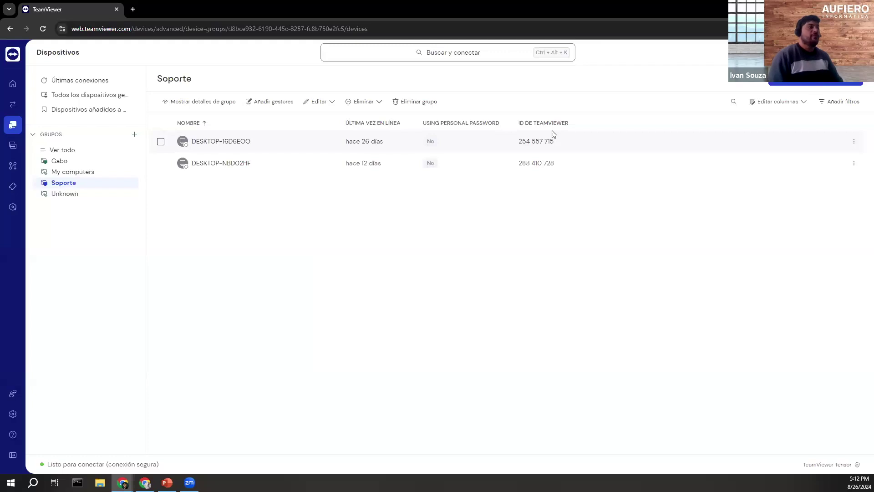
Step: Open the Soporte group's information for editing and review your own permissions for the group
{"action": "left_click", "coordinate": [328, 102]}
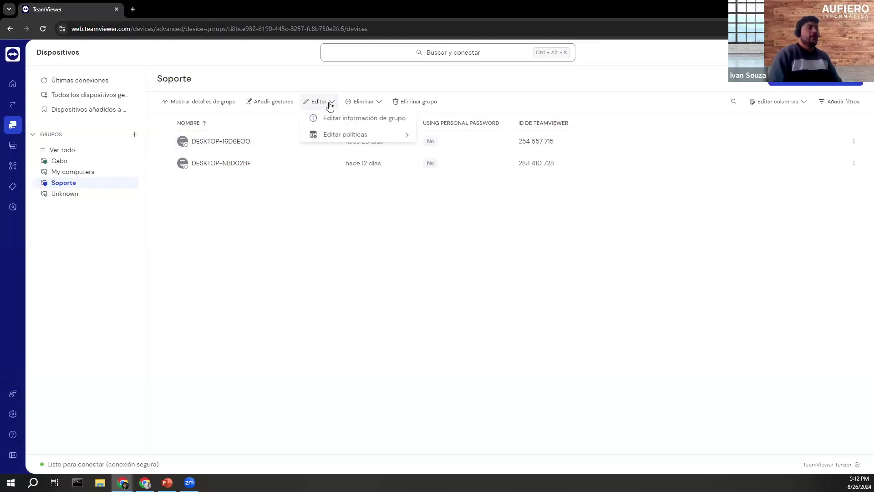
{"action": "mouse_move", "coordinate": [333, 137]}
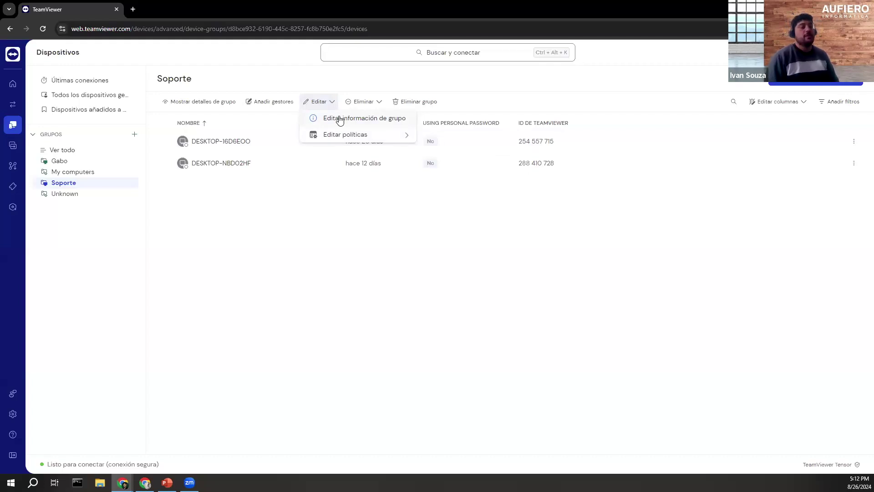
{"action": "left_click", "coordinate": [363, 119]}
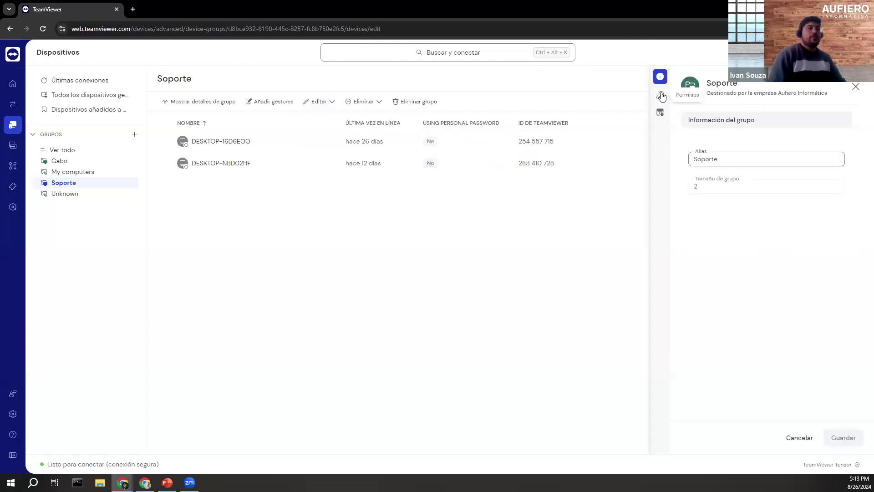
{"action": "left_click", "coordinate": [662, 96]}
{"action": "scroll", "coordinate": [773, 197], "scroll_direction": "down", "scroll_amount": 1}
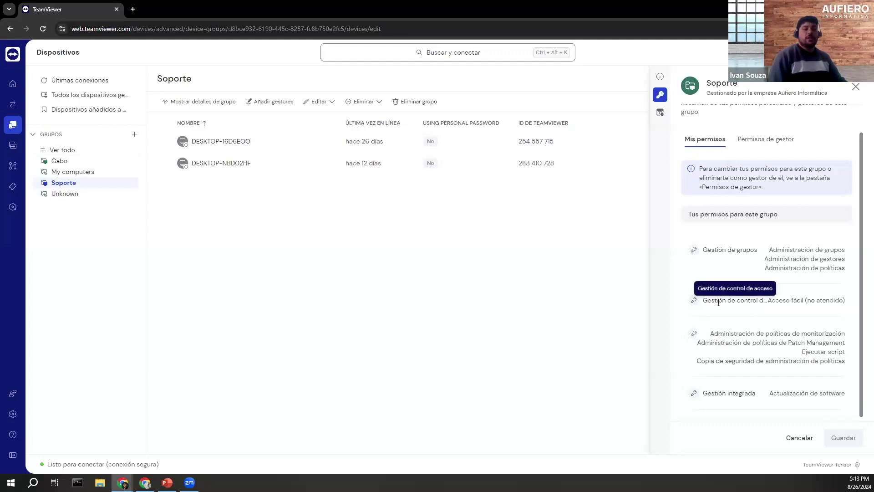
{"action": "left_click_drag", "start_coordinate": [806, 300], "coordinate": [849, 306]}
{"action": "left_click", "coordinate": [827, 315]}
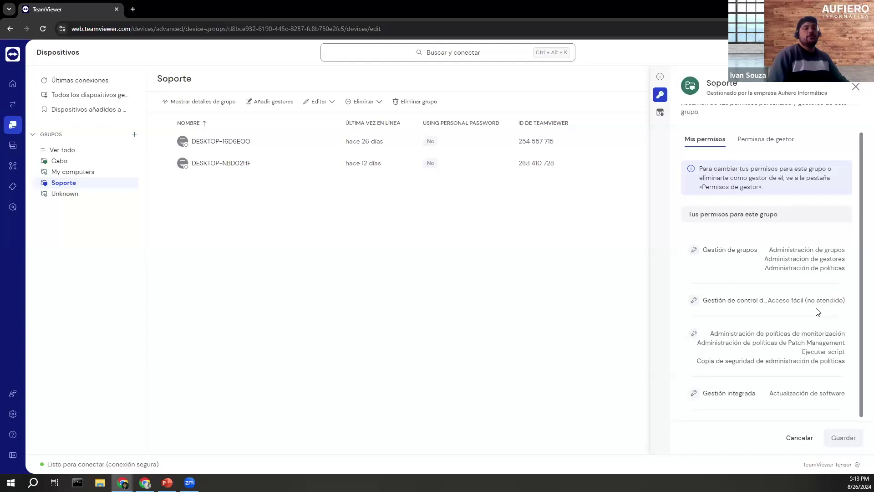
{"action": "scroll", "coordinate": [815, 308], "scroll_direction": "up", "scroll_amount": 1}
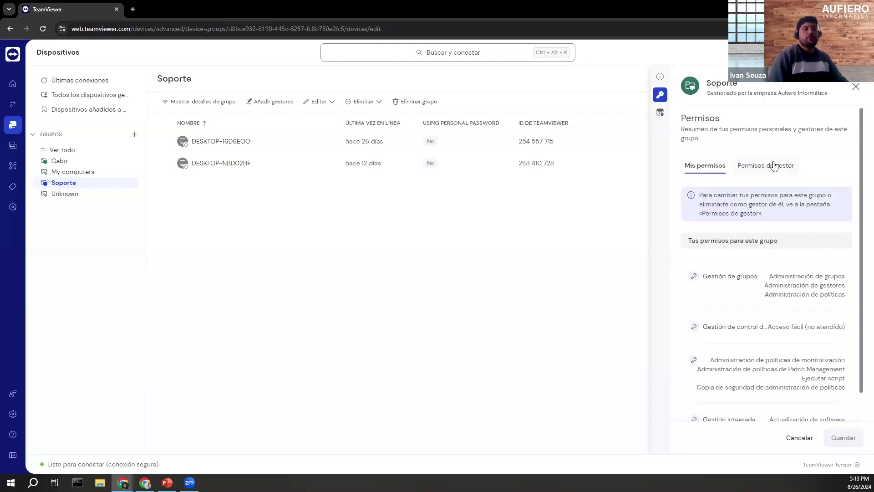
Step: Review the individual permissions assigned to the Soporte group's manager and close the group details without changes
{"action": "left_click", "coordinate": [759, 166]}
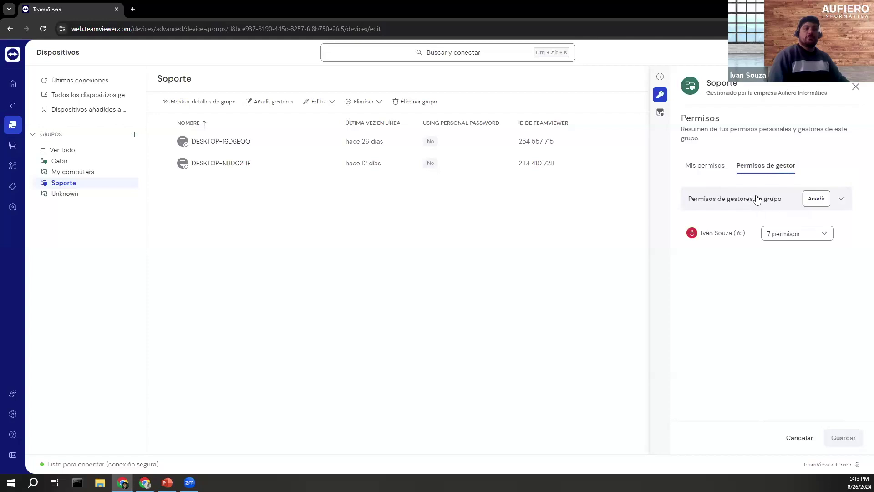
{"action": "left_click", "coordinate": [791, 234]}
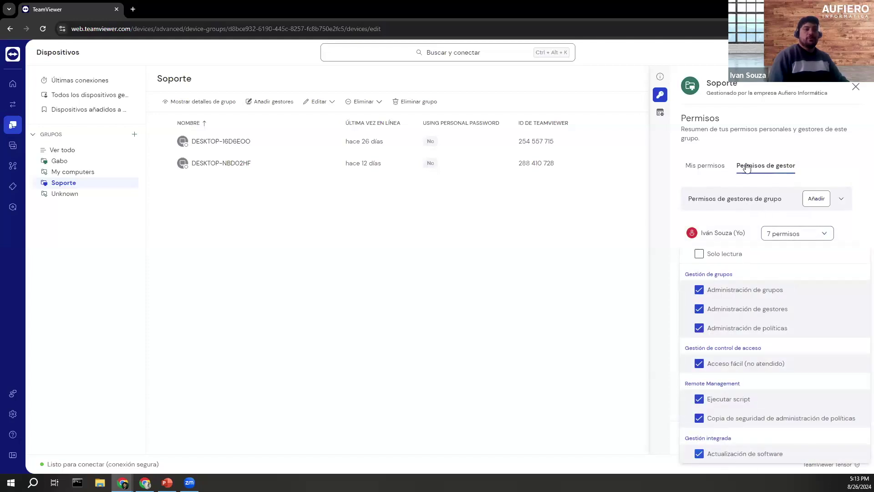
{"action": "left_click", "coordinate": [786, 151]}
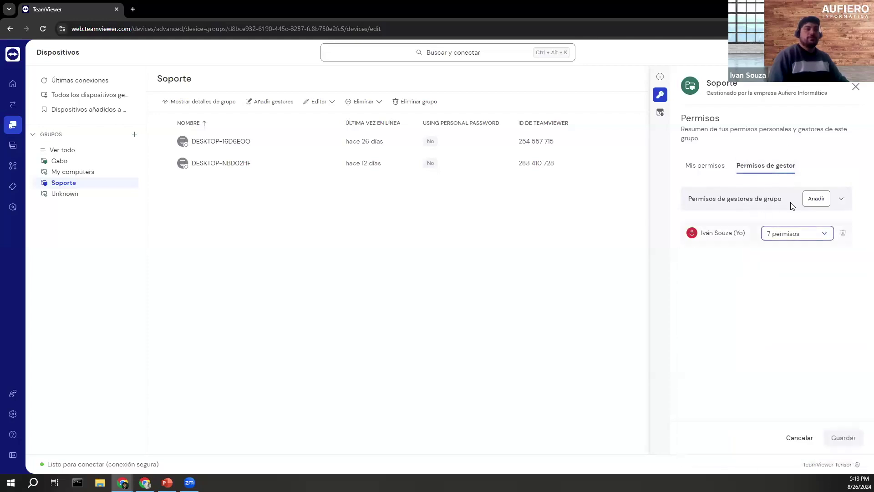
{"action": "left_click", "coordinate": [856, 86]}
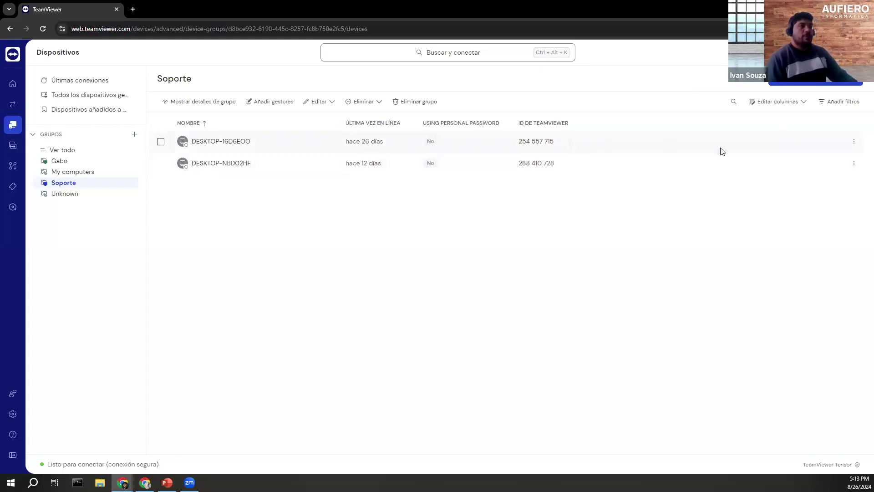
Step: Check the actions available for DESKTOP-16D6EOO in the Soporte group without applying any
{"action": "left_click", "coordinate": [853, 142]}
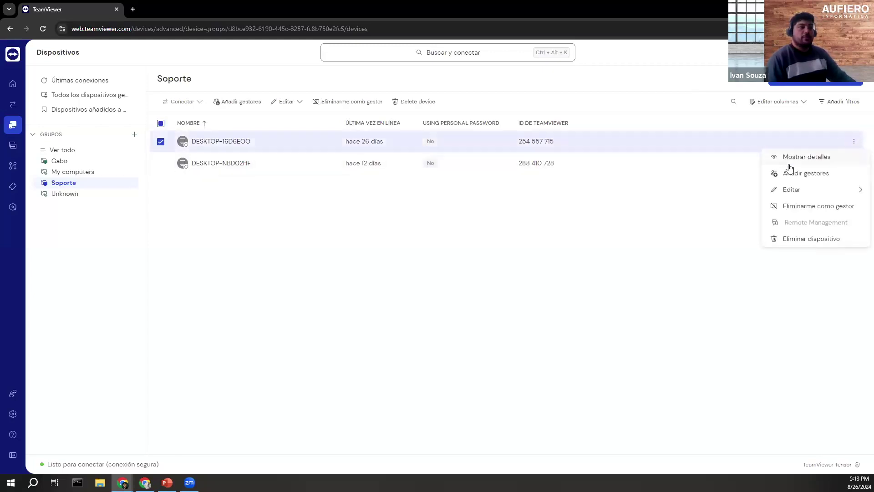
{"action": "left_click", "coordinate": [111, 132]}
Step: Launch a remote connection to DESKTOP-NBD02HF from the recent connections in remote support and close the extra browser tab
{"action": "left_click", "coordinate": [13, 106]}
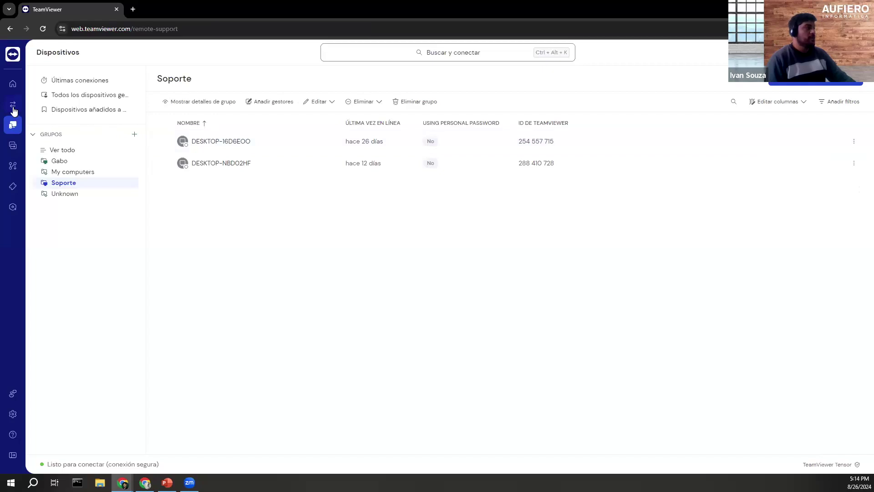
{"action": "left_click", "coordinate": [843, 152]}
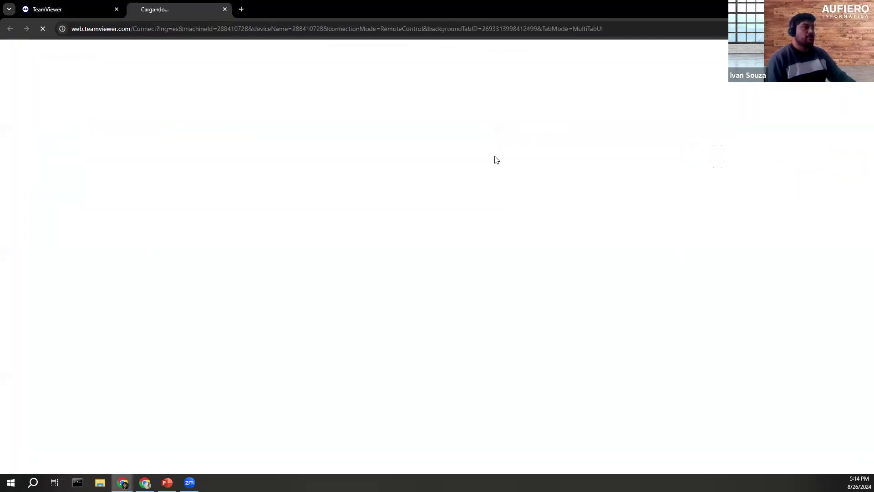
{"action": "middle_click", "coordinate": [135, 6]}
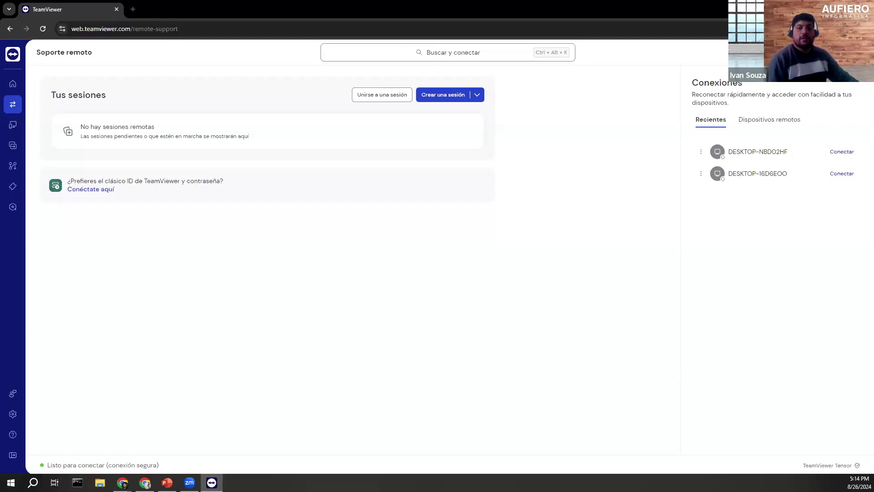
Step: View the recent connections and device groups in the TeamViewer desktop client and return to the web console
{"action": "left_click", "coordinate": [532, 181]}
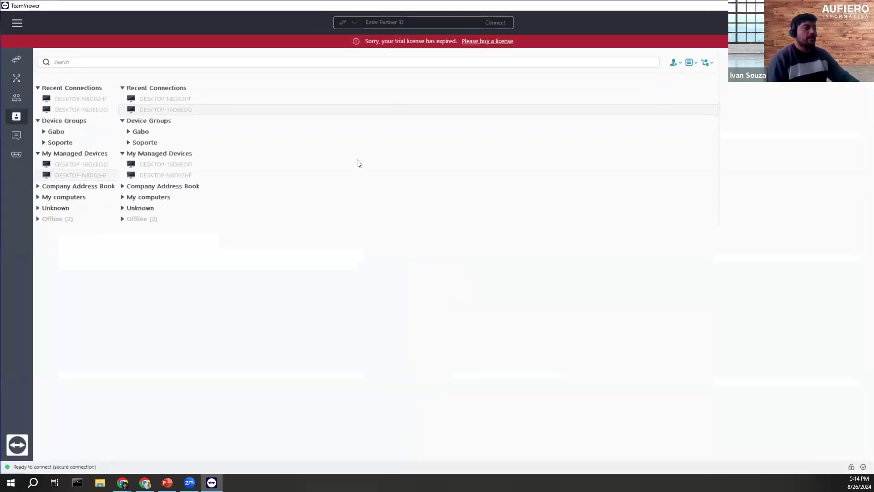
{"action": "key", "text": "alt+Tab"}
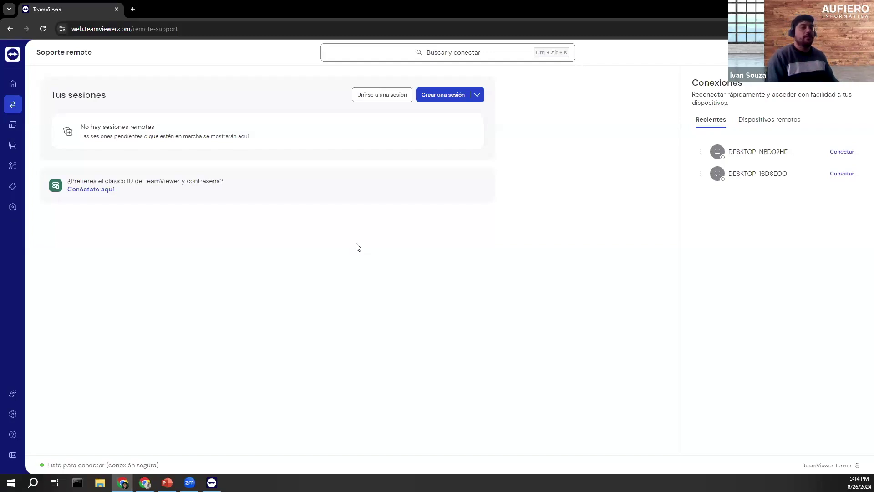
Step: Switch to the TeamViewer desktop client and view its remote control and meeting sections
{"action": "left_click", "coordinate": [212, 482]}
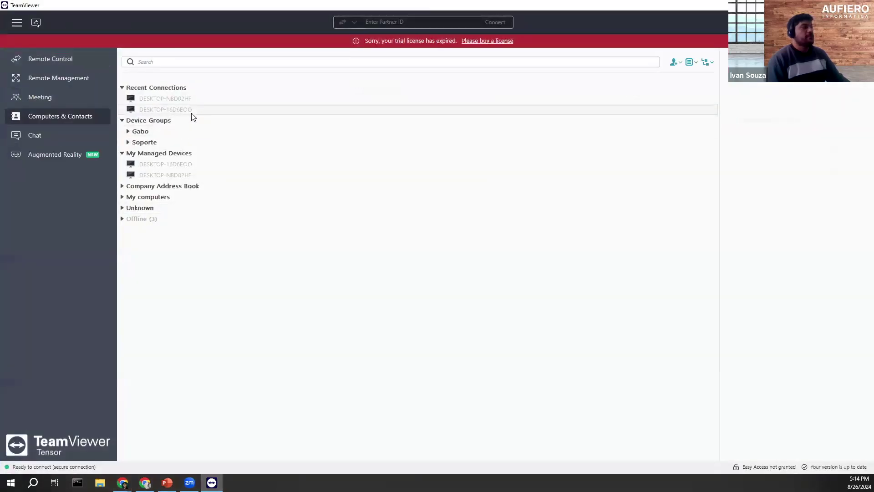
{"action": "left_click", "coordinate": [94, 61]}
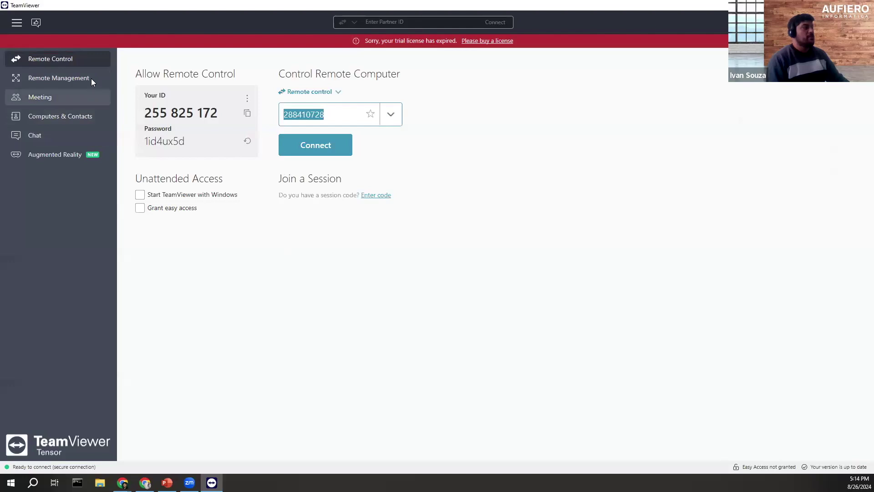
{"action": "left_click", "coordinate": [74, 99]}
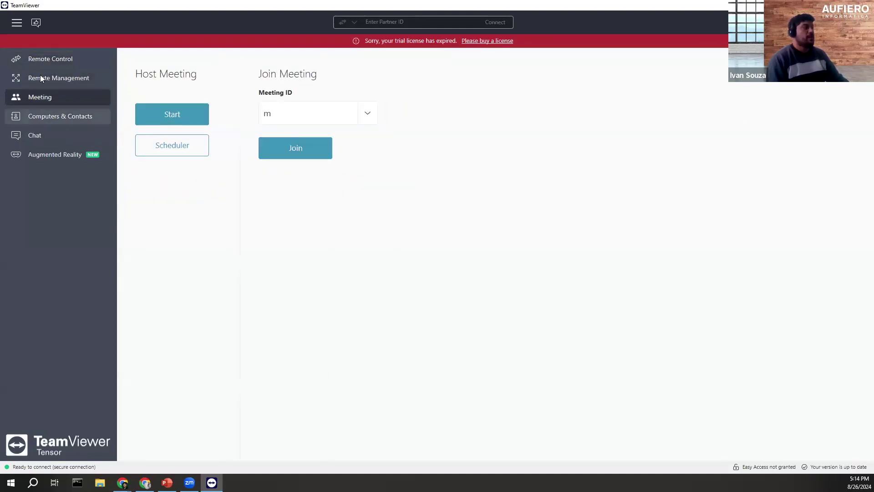
Step: Check the Extras and Connection commands of the desktop client without running any
{"action": "left_click", "coordinate": [16, 23]}
{"action": "mouse_move", "coordinate": [33, 49]}
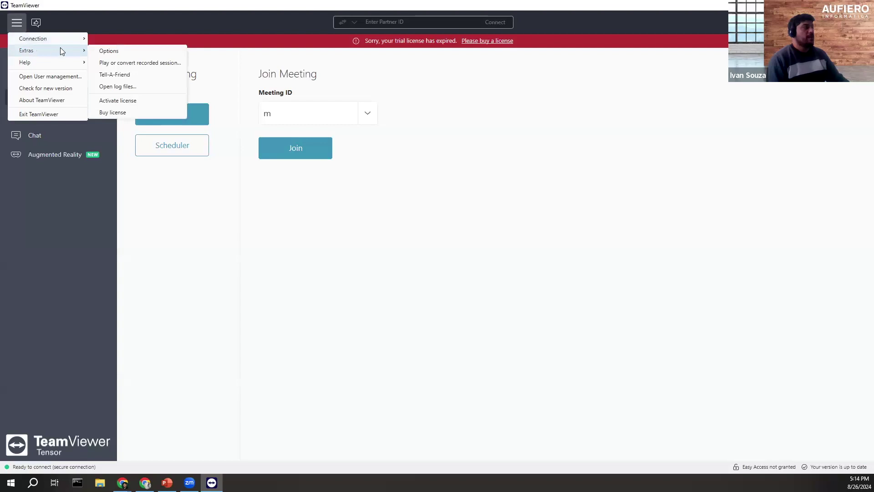
{"action": "mouse_move", "coordinate": [73, 39]}
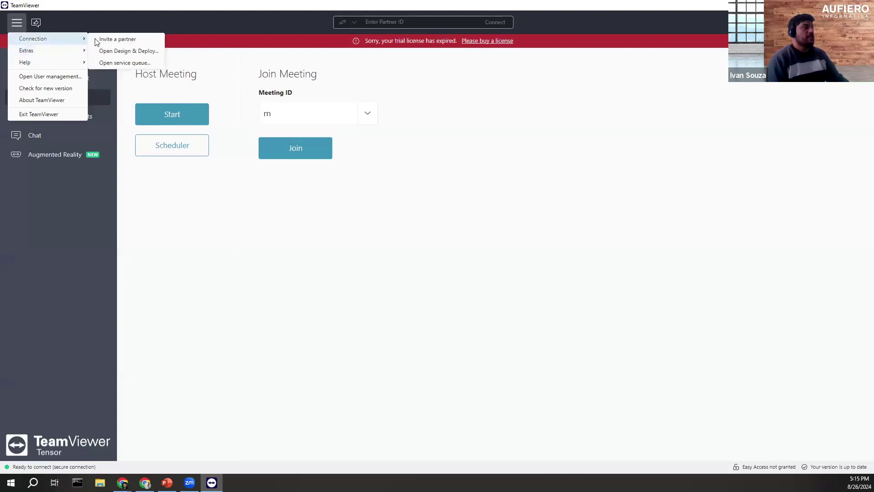
{"action": "left_click", "coordinate": [83, 235]}
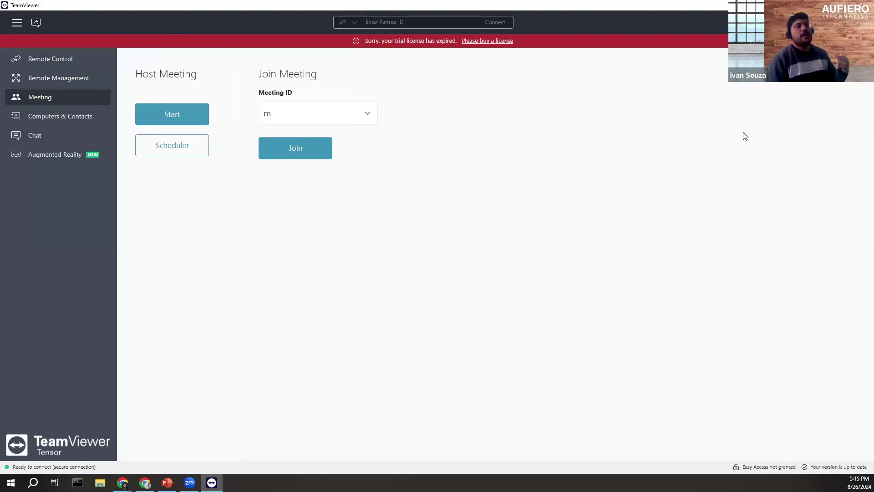
Step: Show the devices inside the Soporte and Gabo device groups in the computers and contacts list
{"action": "left_click", "coordinate": [43, 114]}
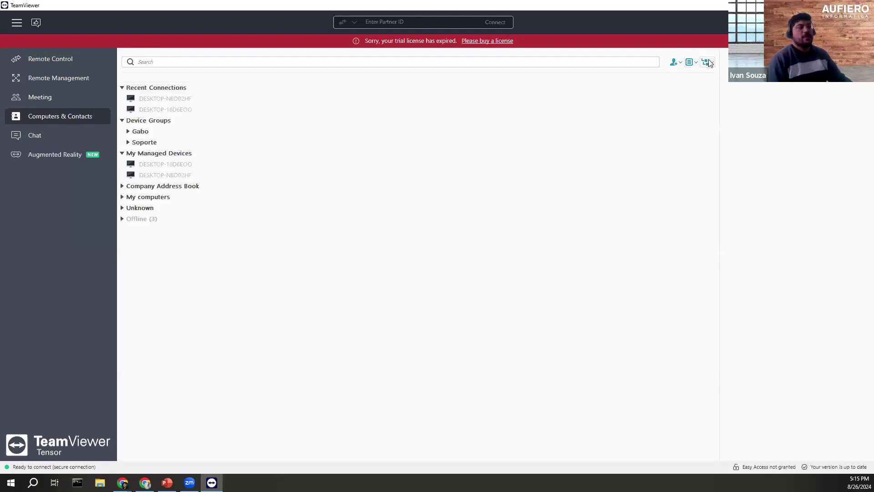
{"action": "left_click", "coordinate": [128, 142]}
{"action": "left_click", "coordinate": [127, 131]}
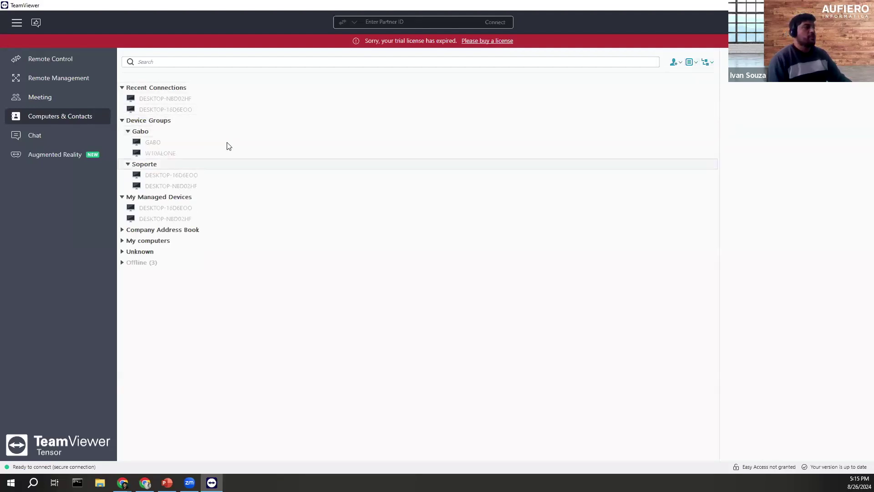
{"action": "left_click", "coordinate": [852, 23]}
{"action": "left_click", "coordinate": [820, 203]}
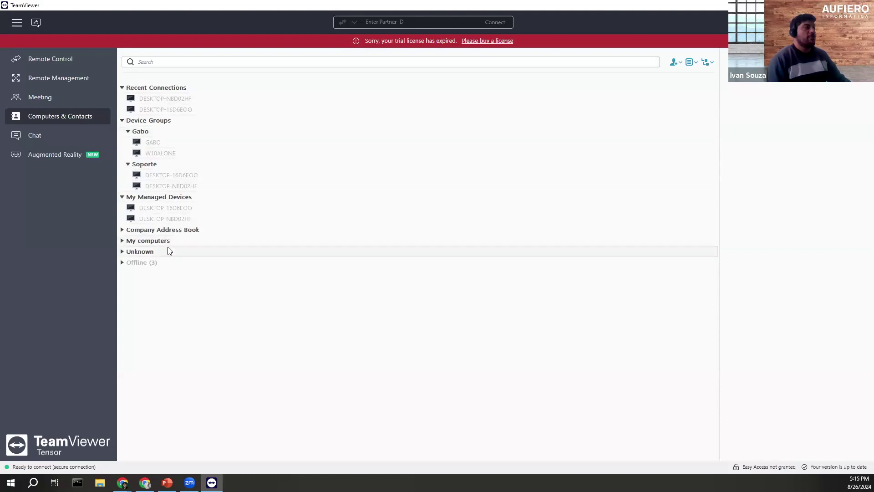
Step: Check the actions available for the My computers and Unknown groups without applying any
{"action": "left_click", "coordinate": [269, 230]}
{"action": "left_click", "coordinate": [186, 242]}
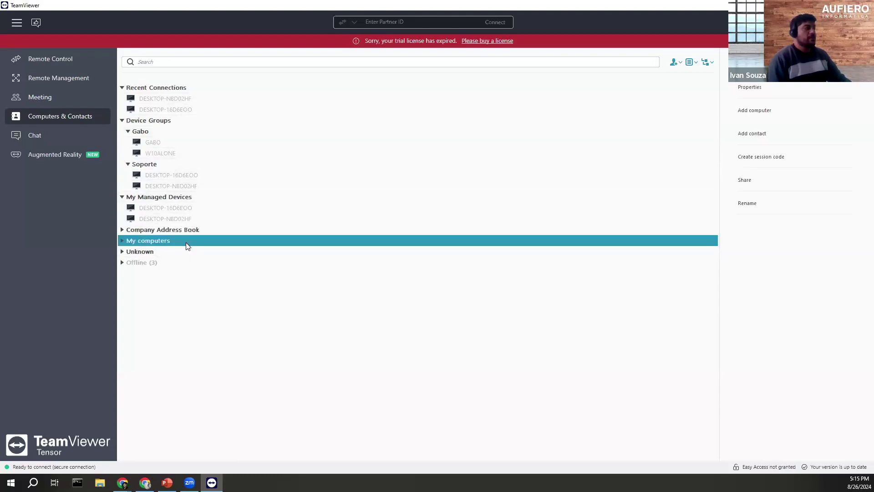
{"action": "left_click", "coordinate": [165, 253]}
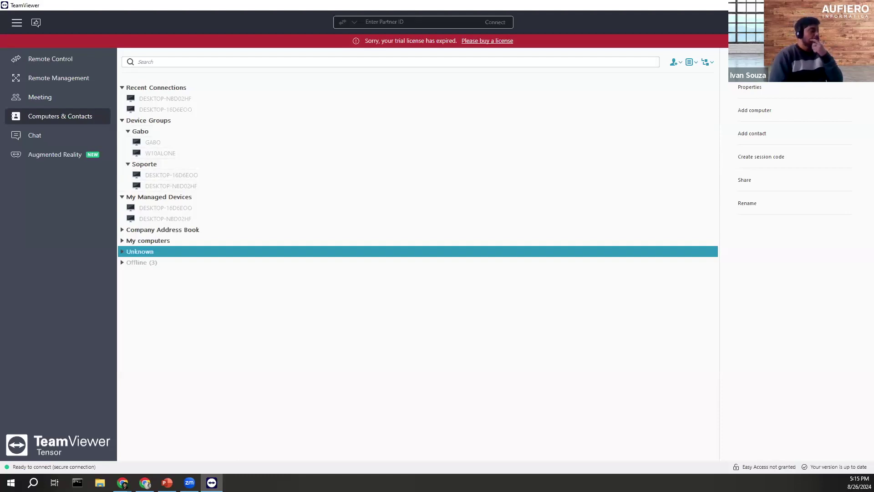
Step: Return to the web console and review DESKTOP-NBD02HF's device information, permissions and monitoring from the latest connections, then close its details
{"action": "key", "text": "alt+Tab"}
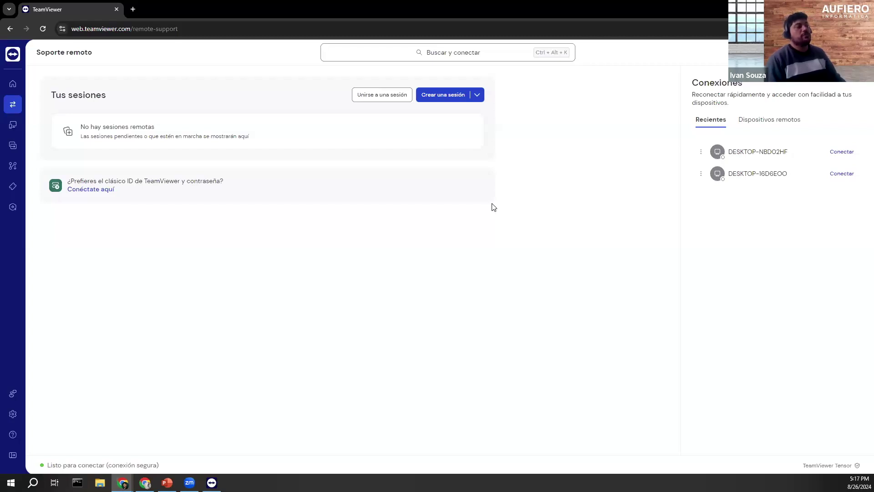
{"action": "left_click", "coordinate": [94, 190]}
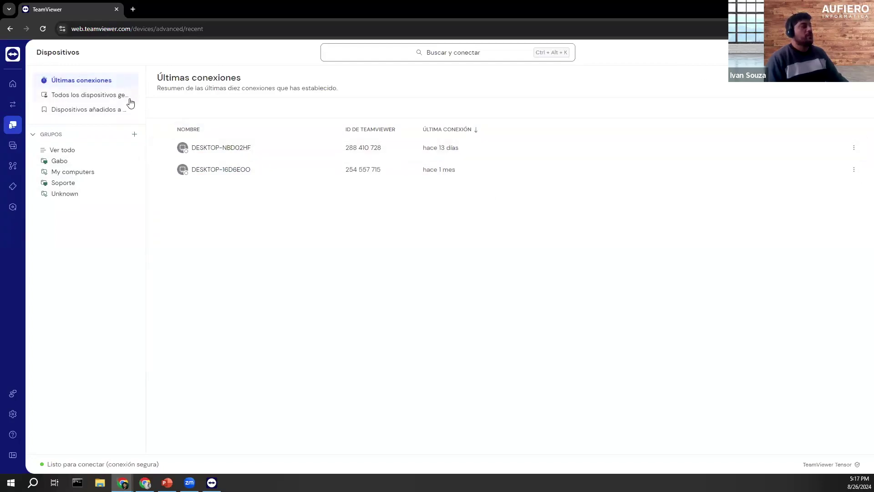
{"action": "left_click", "coordinate": [854, 148]}
{"action": "left_click", "coordinate": [831, 169]}
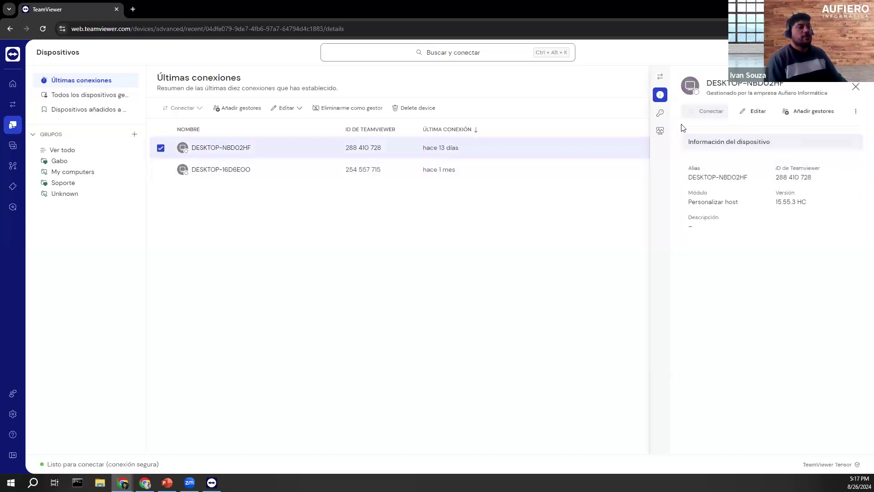
{"action": "left_click", "coordinate": [660, 113]}
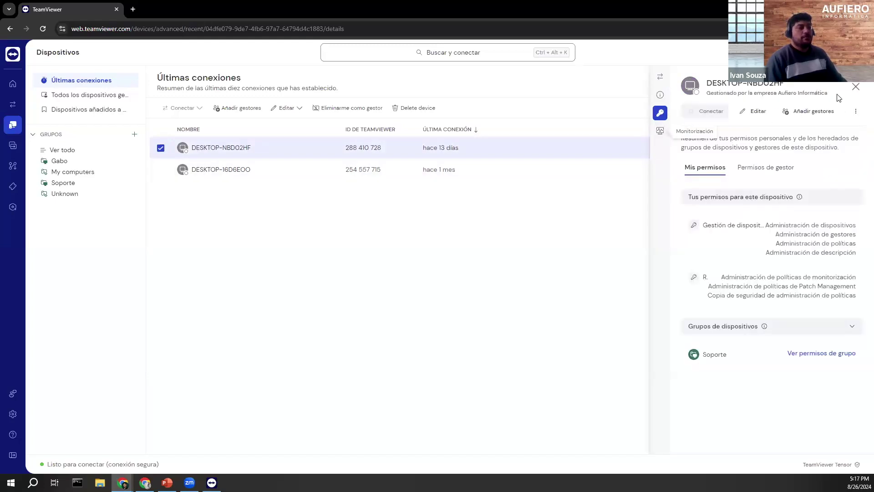
{"action": "left_click", "coordinate": [659, 131]}
{"action": "left_click", "coordinate": [856, 89]}
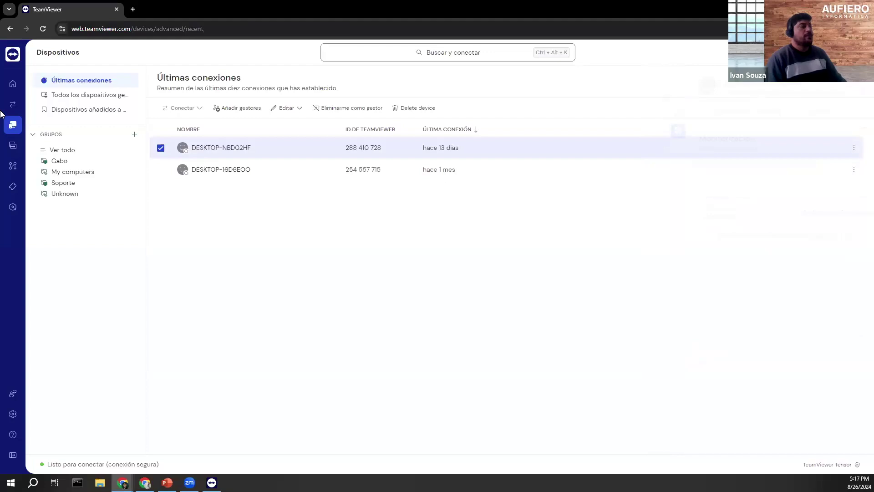
Step: View the web console's home page, including the connect-by-ID area, remote actions and TeamViewer news
{"action": "left_click", "coordinate": [12, 85]}
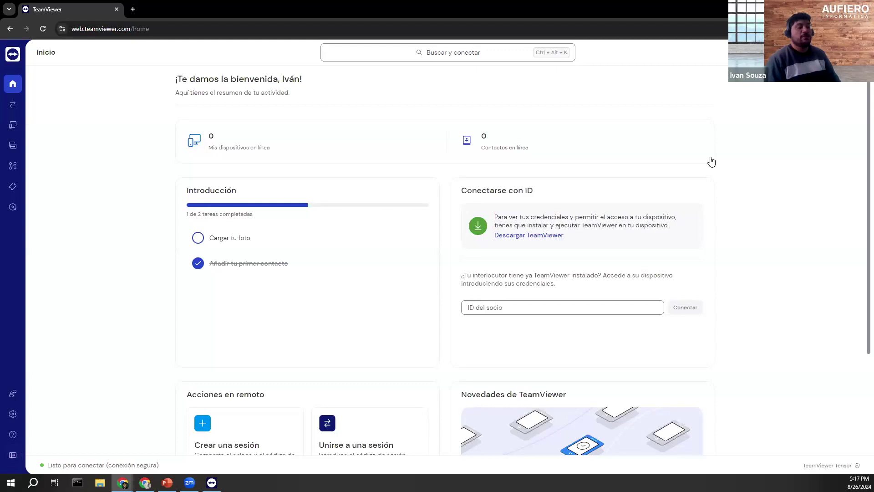
{"action": "scroll", "coordinate": [710, 159], "scroll_direction": "down", "scroll_amount": 3}
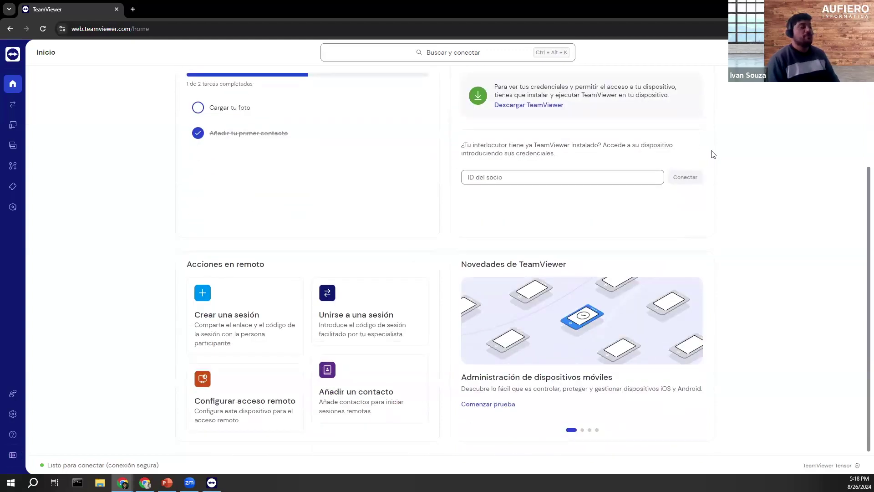
{"action": "scroll", "coordinate": [719, 159], "scroll_direction": "up", "scroll_amount": 3}
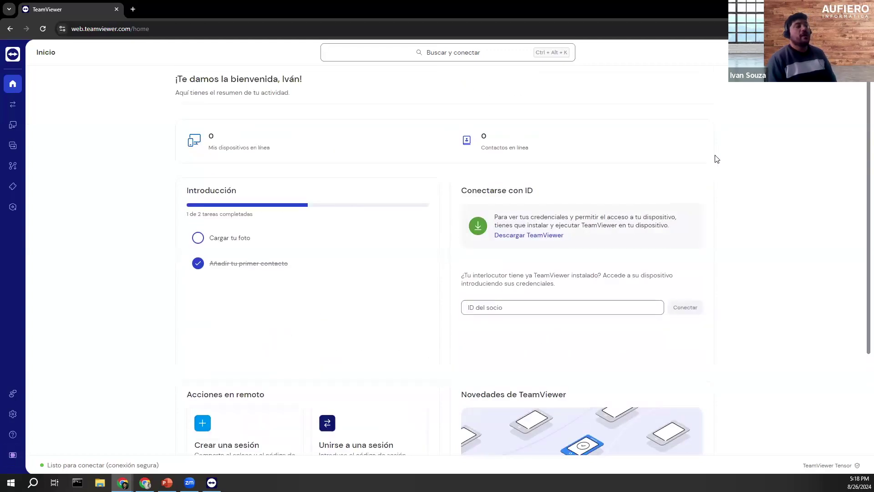